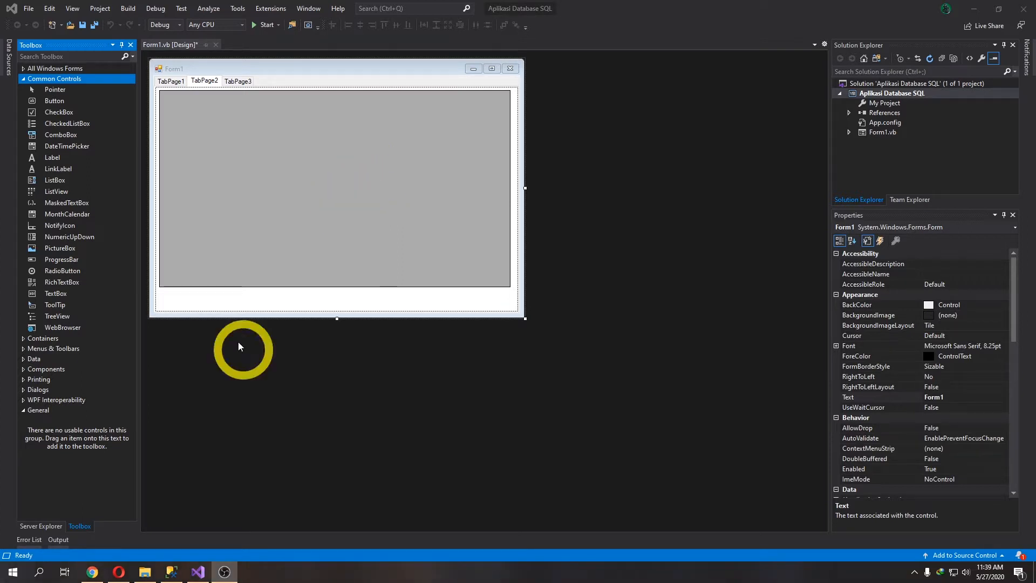
Show the Server Explorer and widen it so the full names of its entries are readable.
click(41, 526)
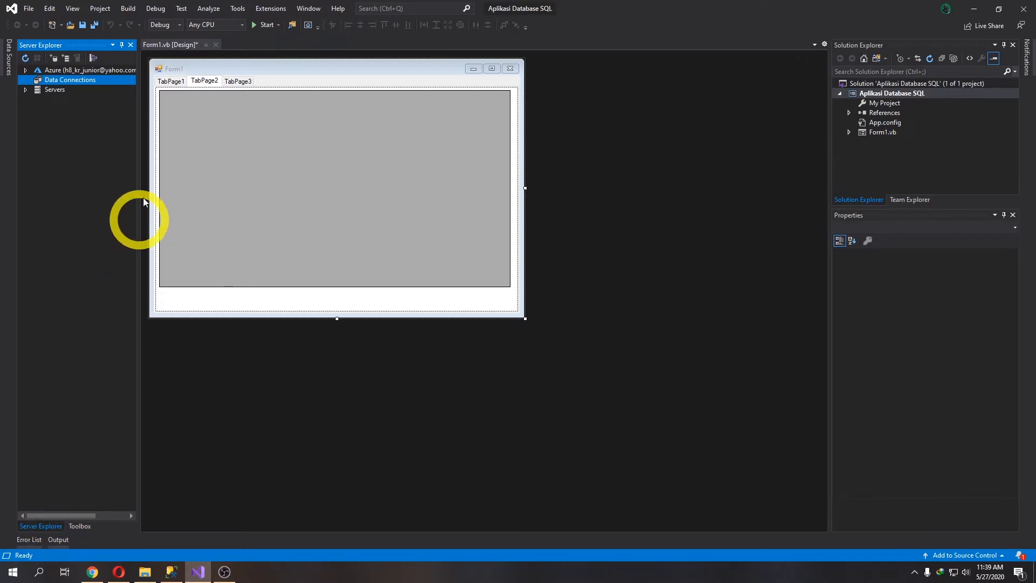
click(72, 9)
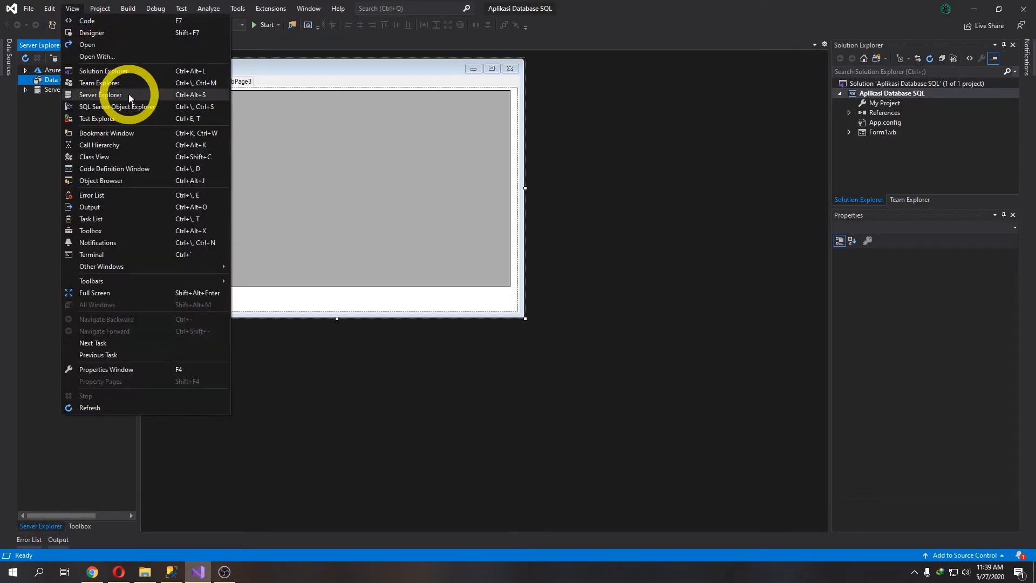
click(37, 138)
drag(138, 143, 196, 143)
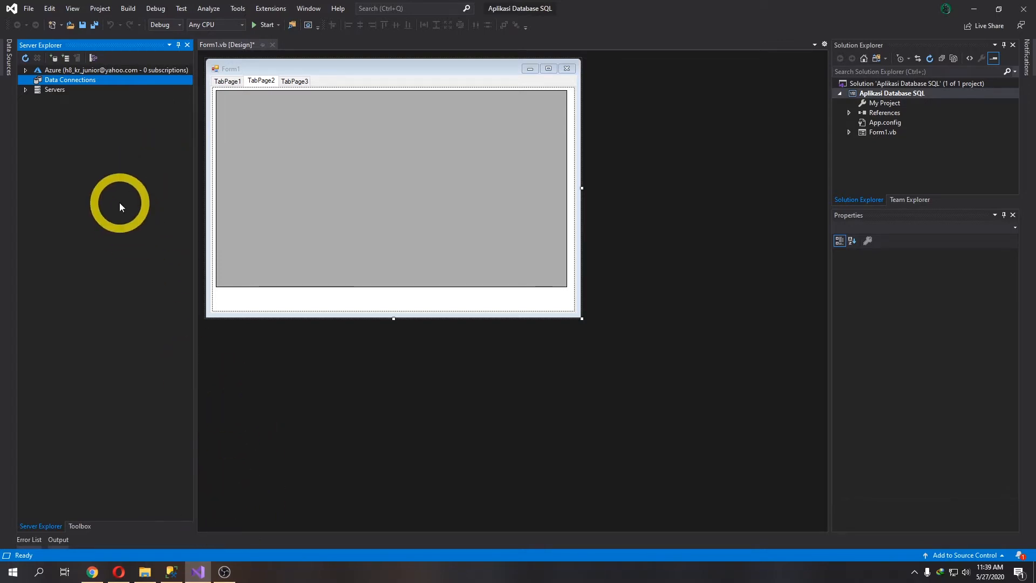
Start adding a data connection, check the server in SQL Server Management Studio, and enter antare5-pc as the server name.
right_click(73, 81)
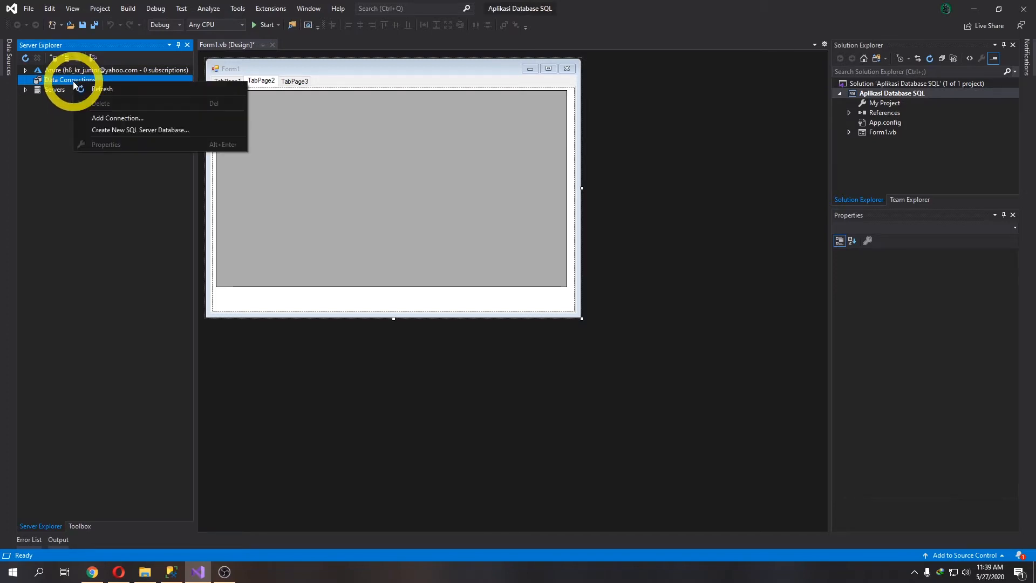
click(106, 118)
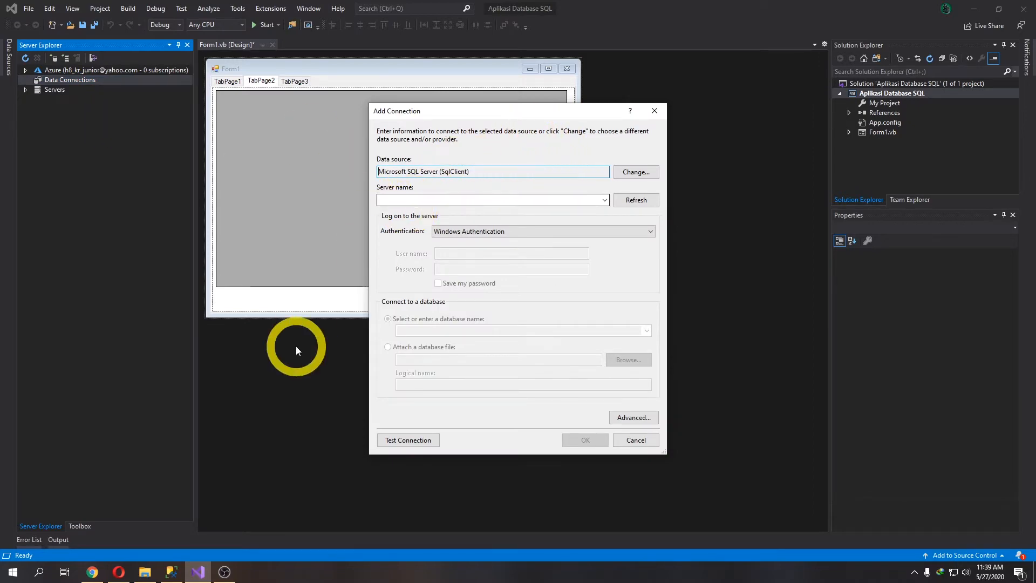
click(172, 573)
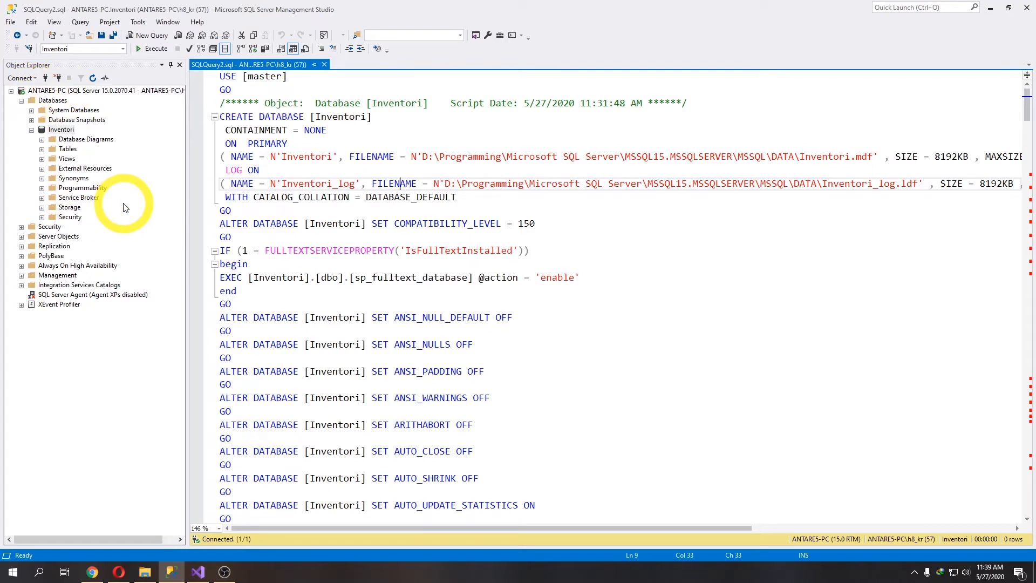
click(199, 572)
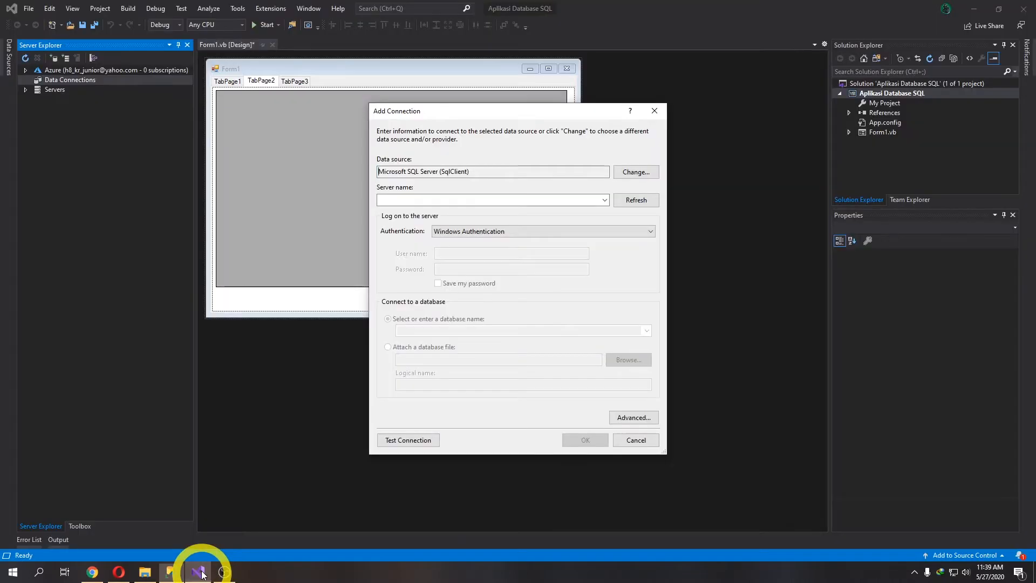
click(414, 203)
text(antare5-pc)
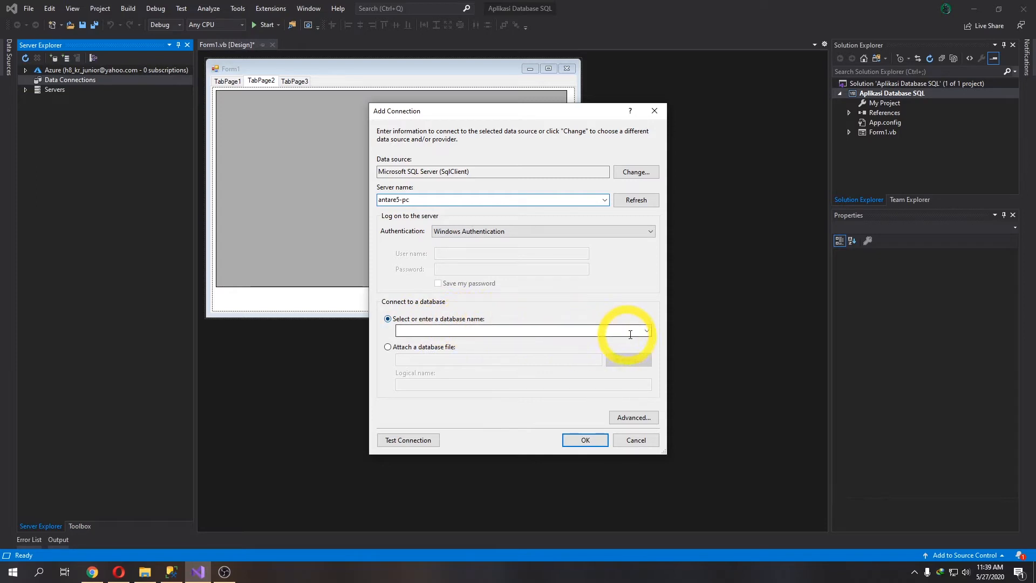
Choose the Inventori database for the connection and create it.
click(646, 331)
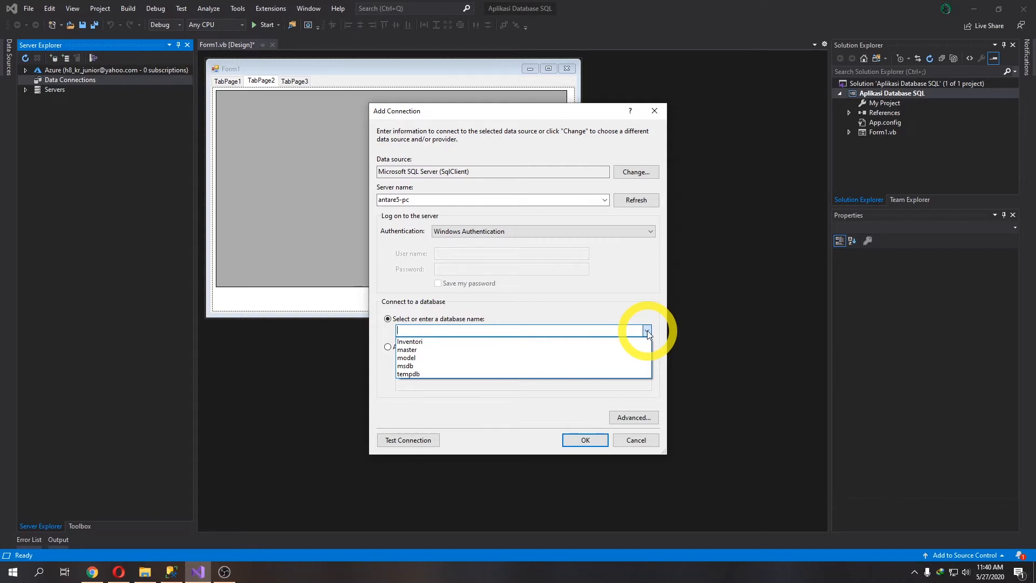
click(448, 341)
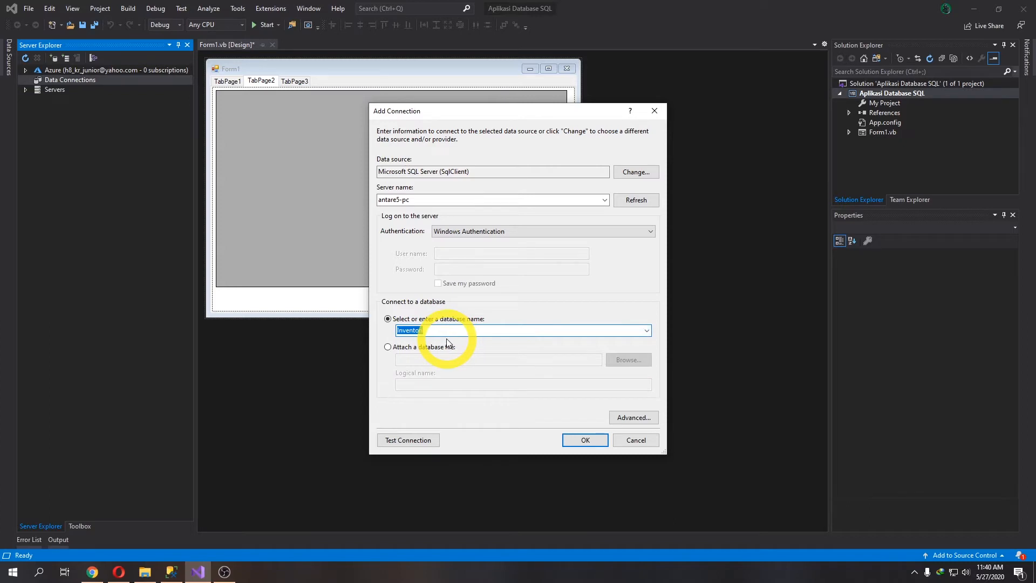
click(593, 441)
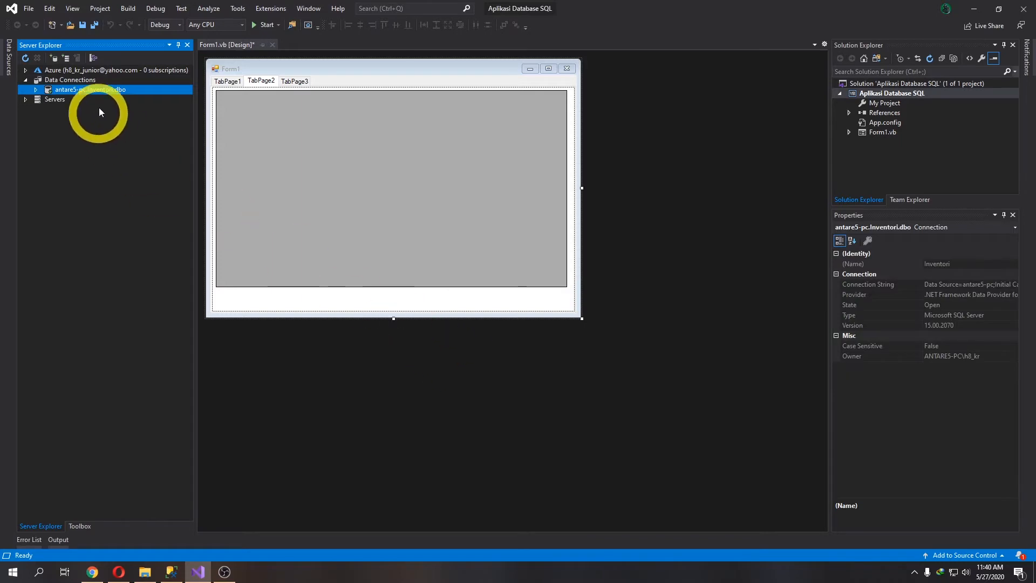
Expand the new Inventori connection and compare its folders with the same database in SQL Server Management Studio.
click(35, 90)
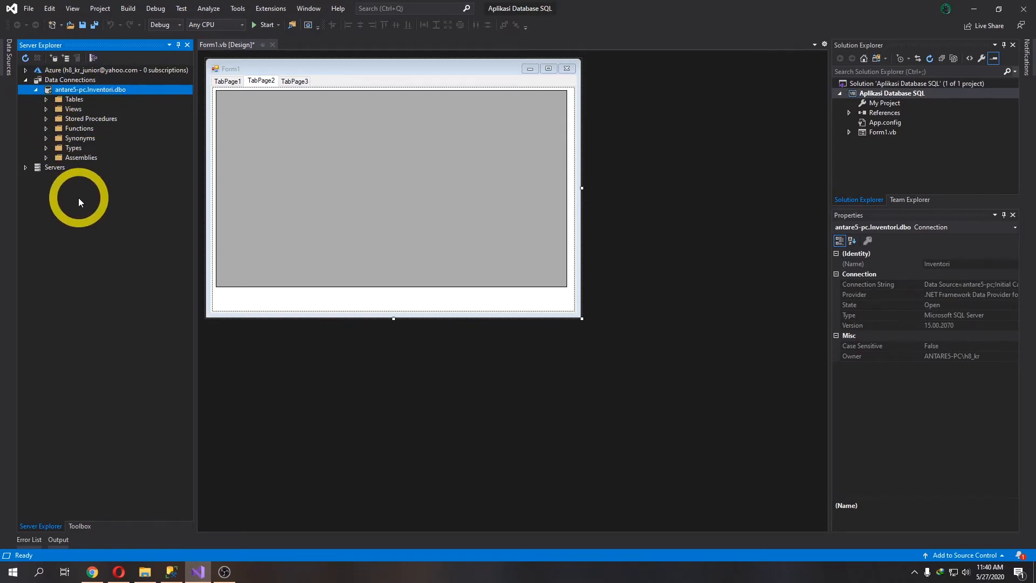
click(170, 572)
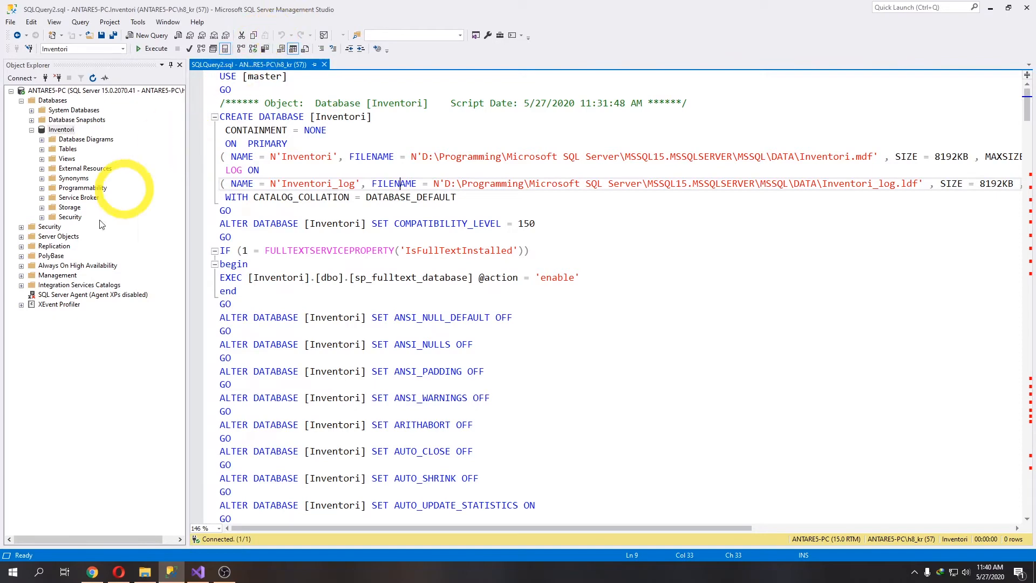
click(198, 572)
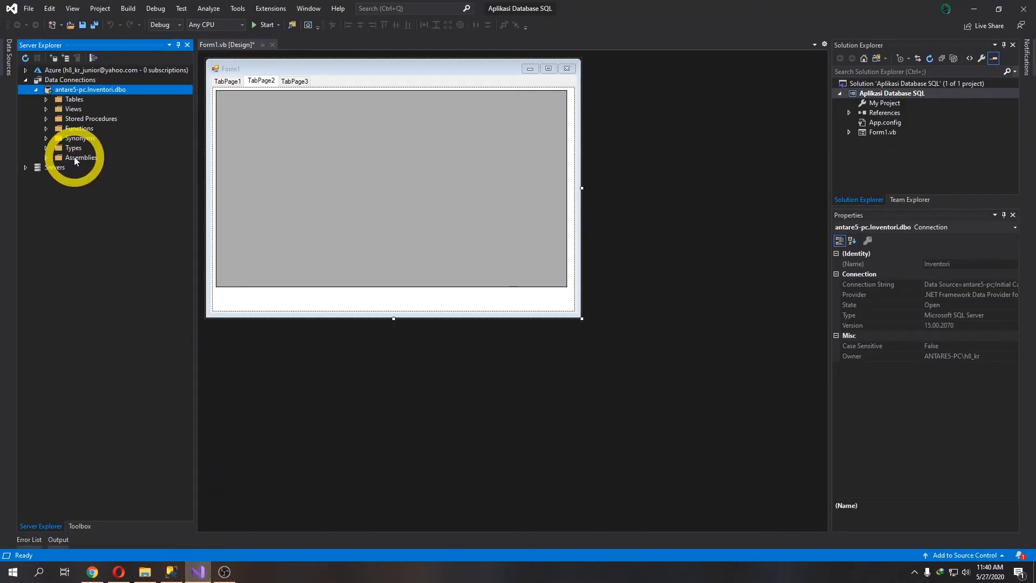
click(171, 572)
click(197, 571)
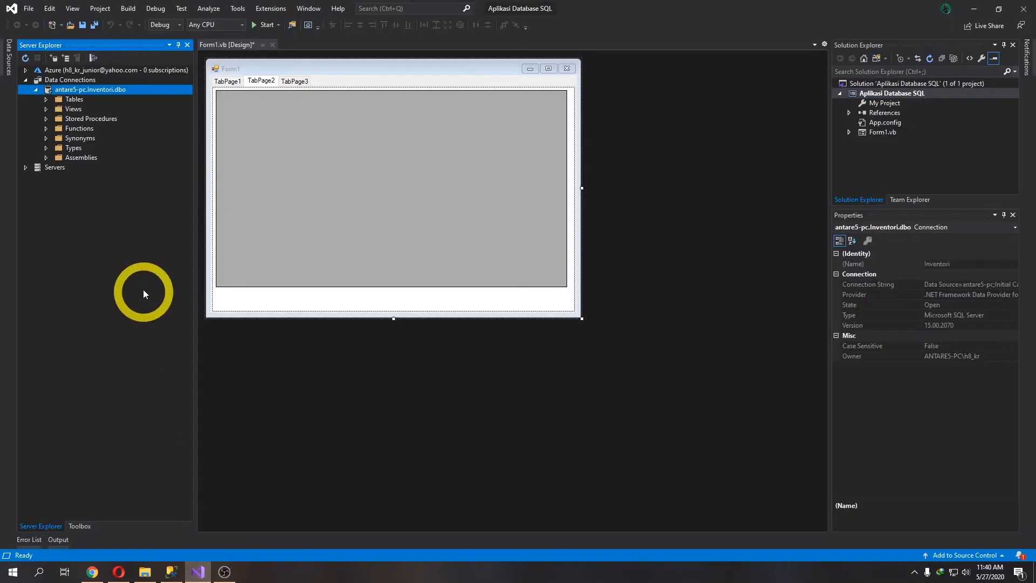
Expand the Inventori tables in Visual Studio and SQL Server Management Studio, and compare the commands each offers for a table.
click(45, 100)
right_click(93, 120)
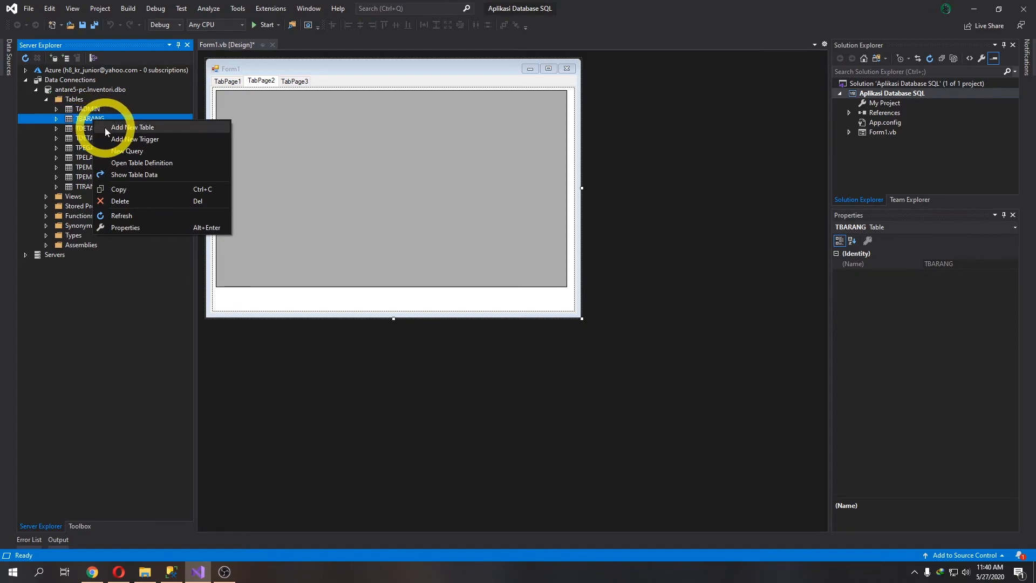
click(171, 571)
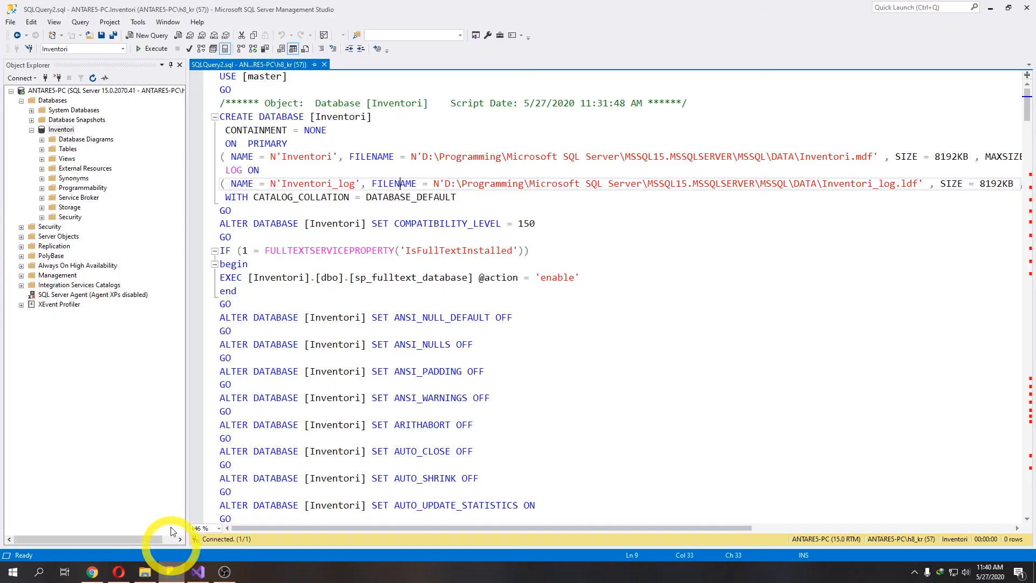
double_click(54, 150)
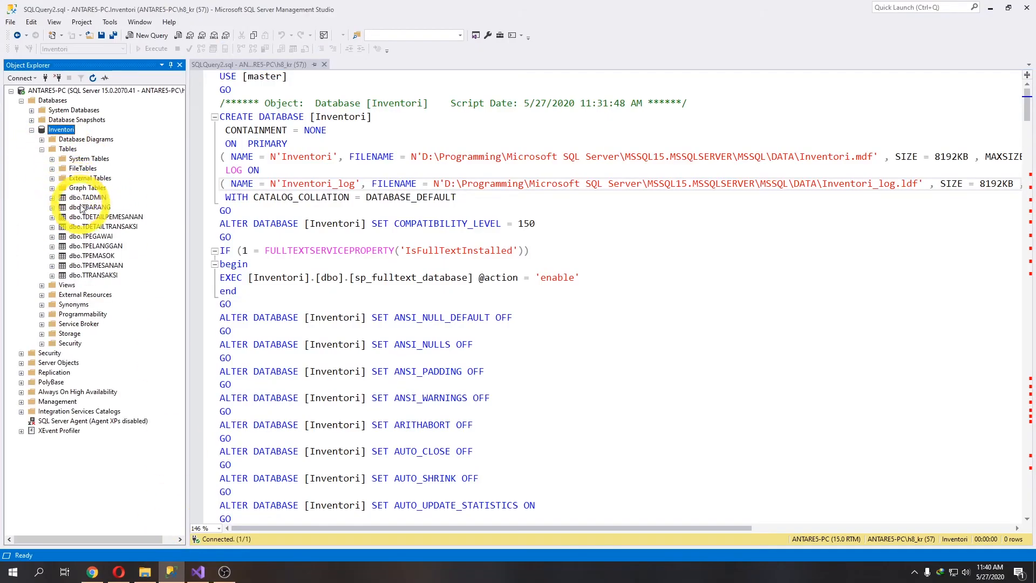
right_click(84, 198)
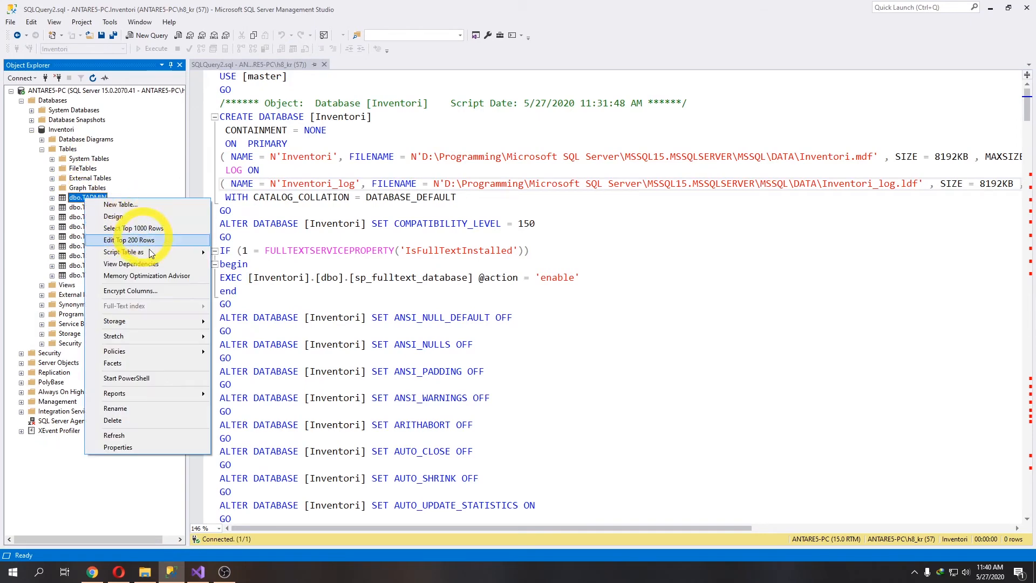
click(207, 572)
Show the data of the TBARANG table in Visual Studio and open its table definition.
right_click(89, 118)
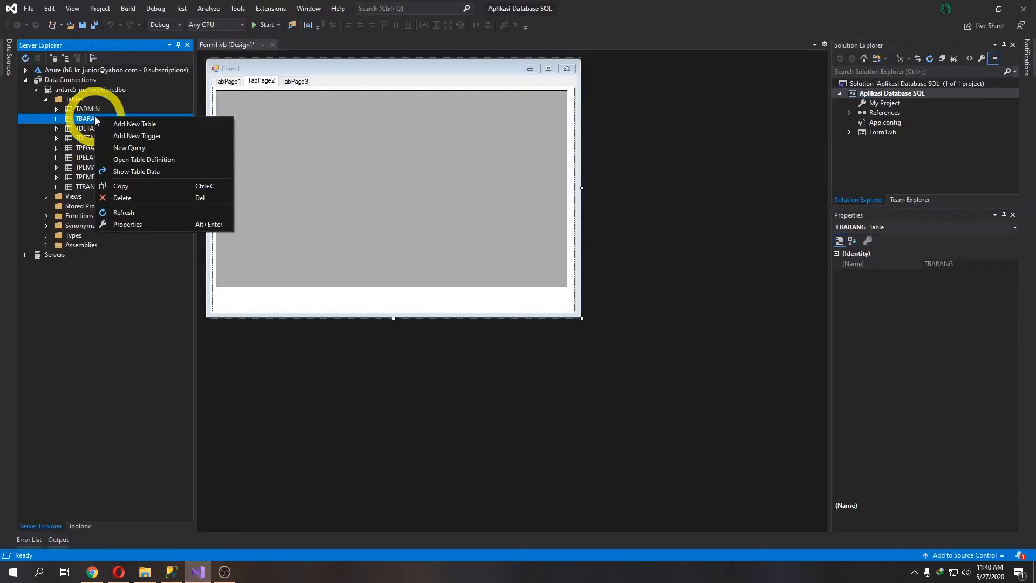
click(140, 171)
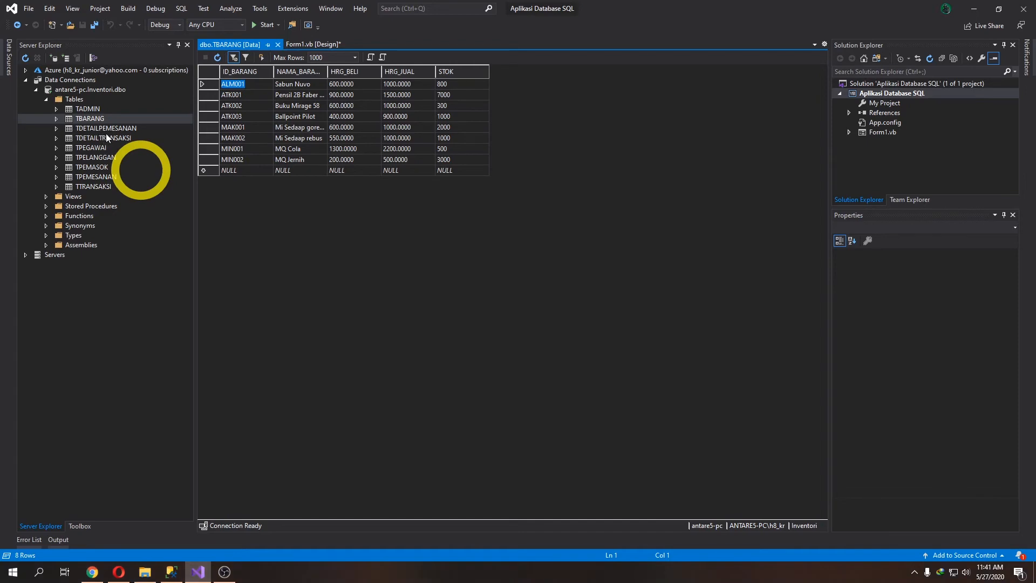
click(172, 572)
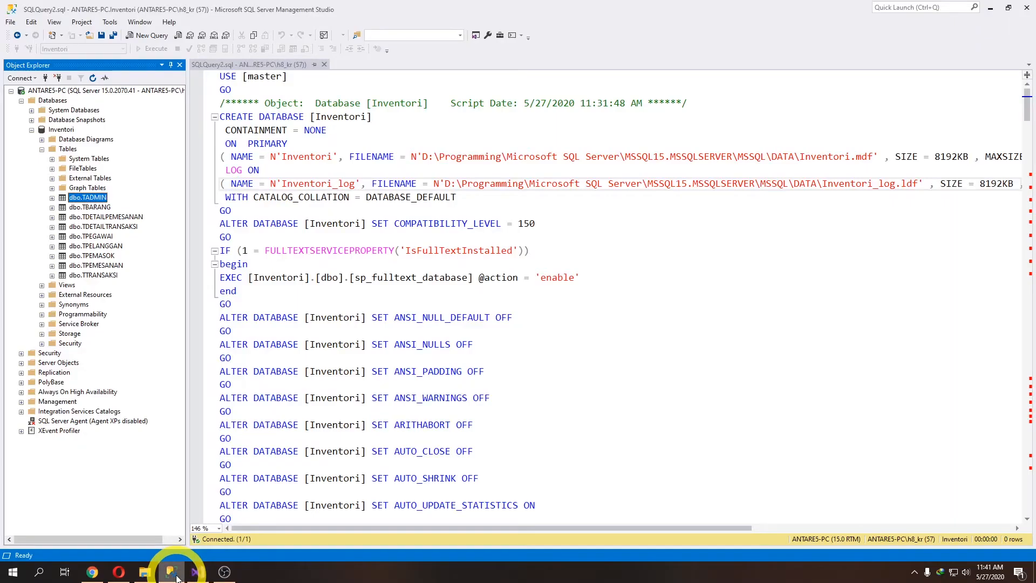
click(176, 576)
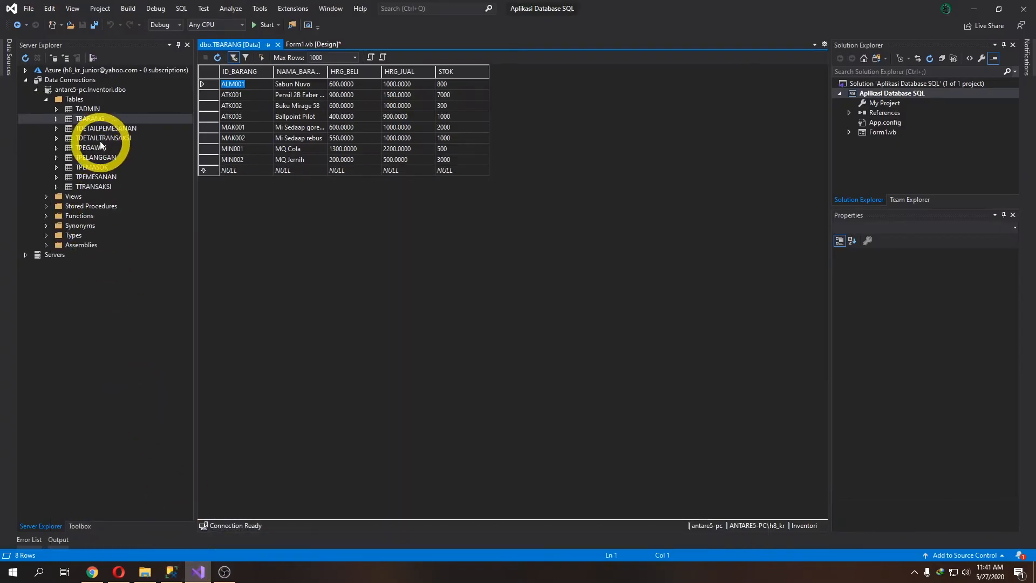
right_click(95, 121)
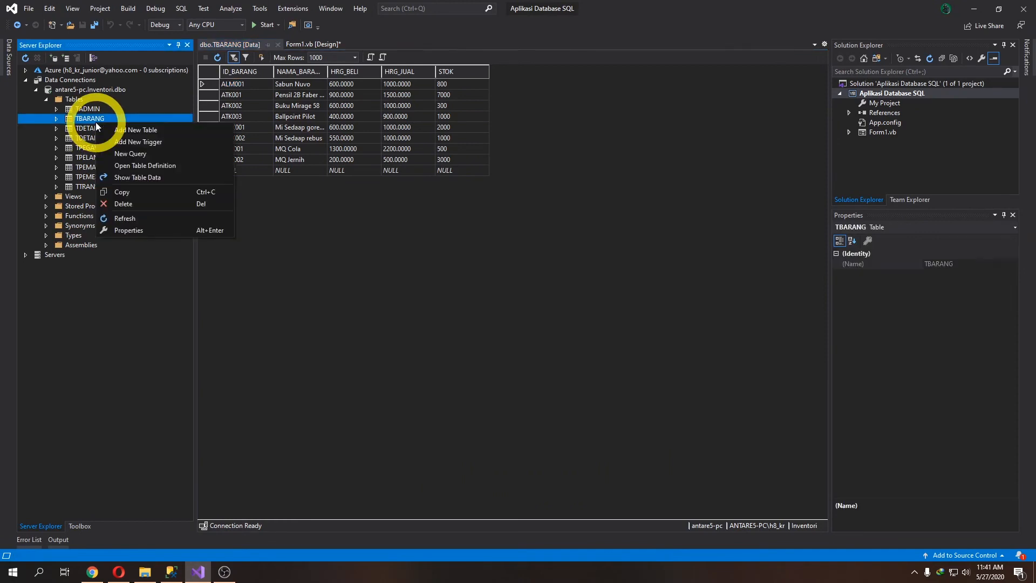
click(132, 163)
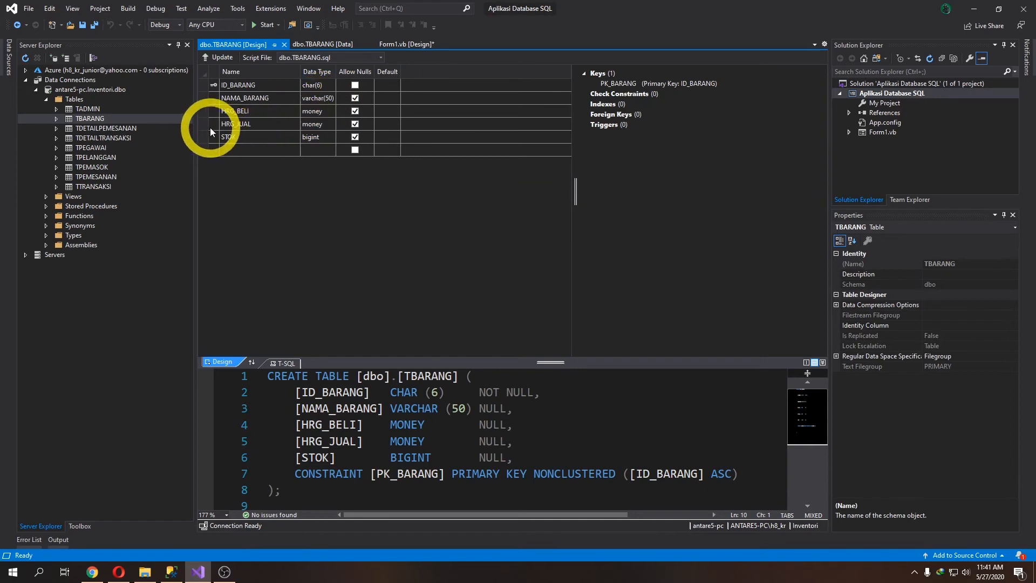
Create a new query on the Inventori connection, write "select * from tbarang", and execute it.
right_click(80, 90)
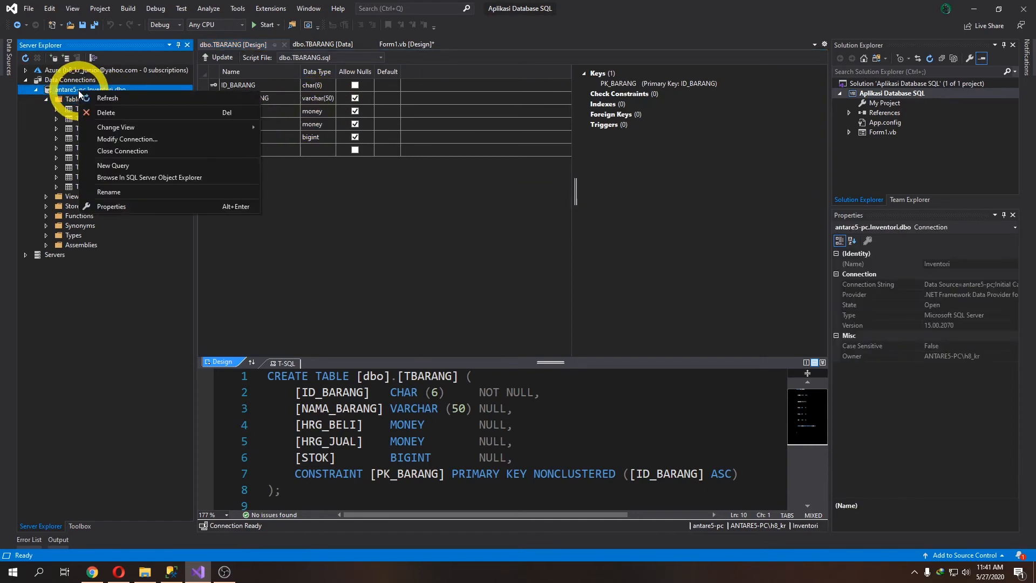
click(116, 165)
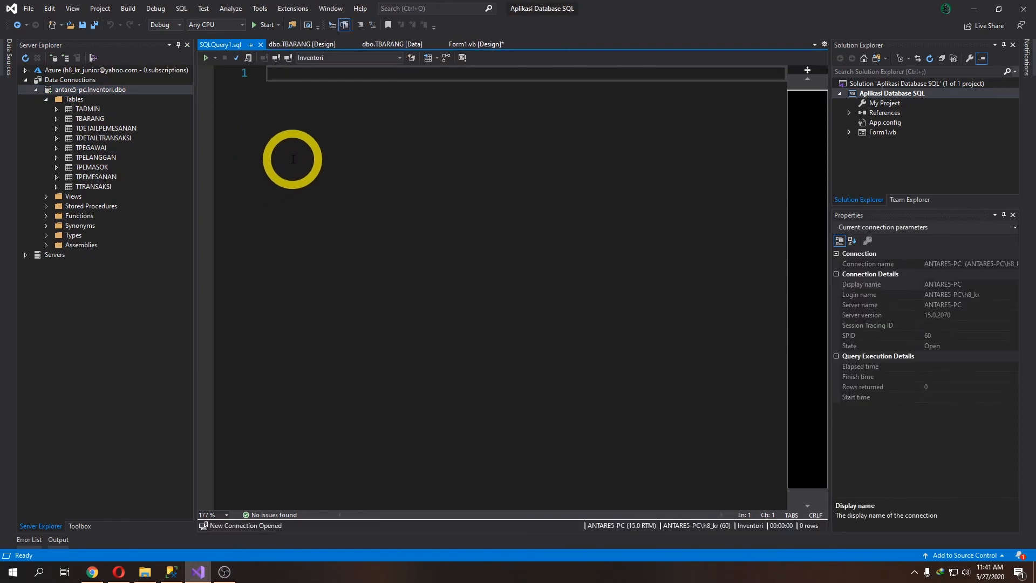
text(select )
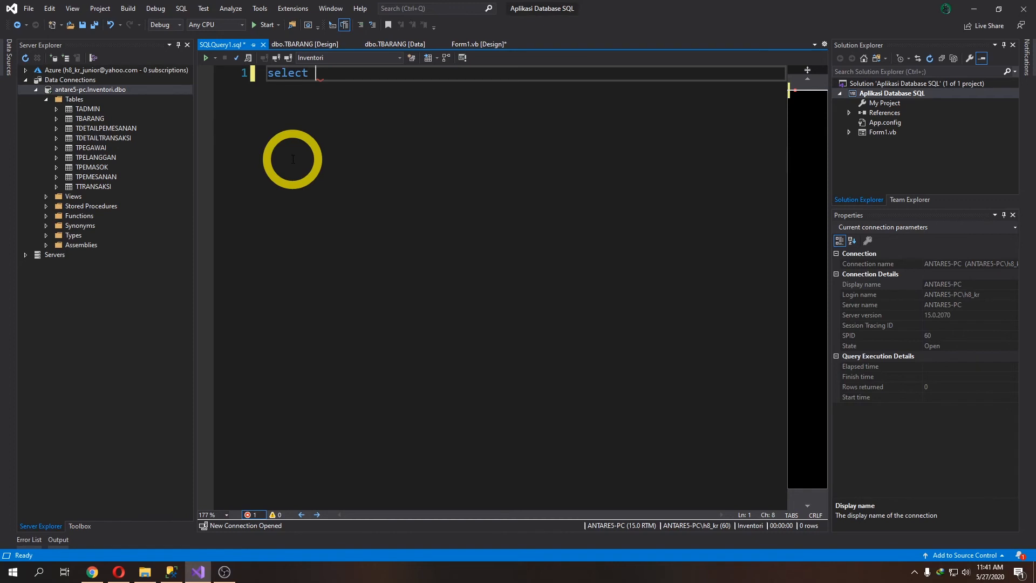
text(* from tbarang)
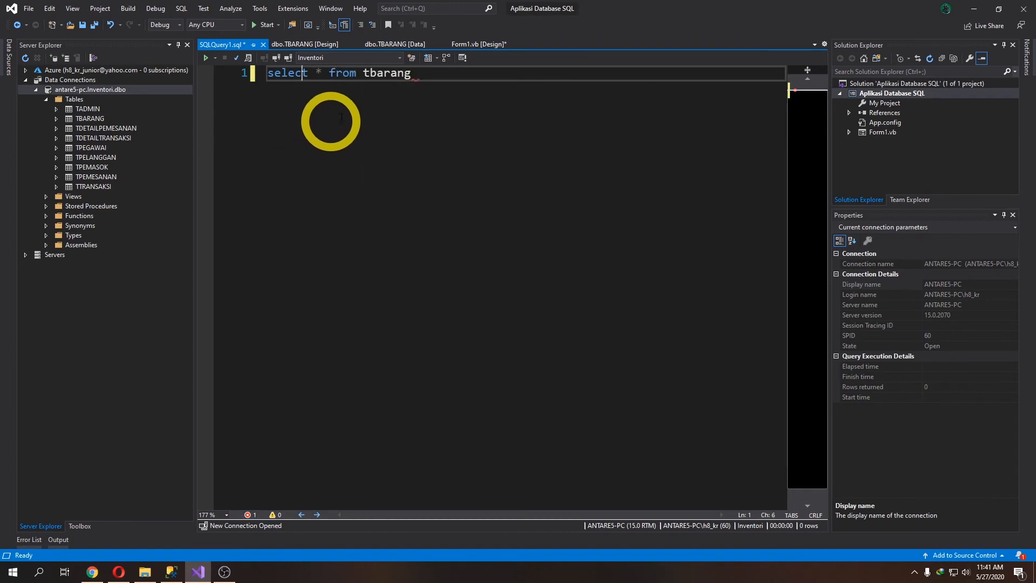
drag(415, 73, 269, 73)
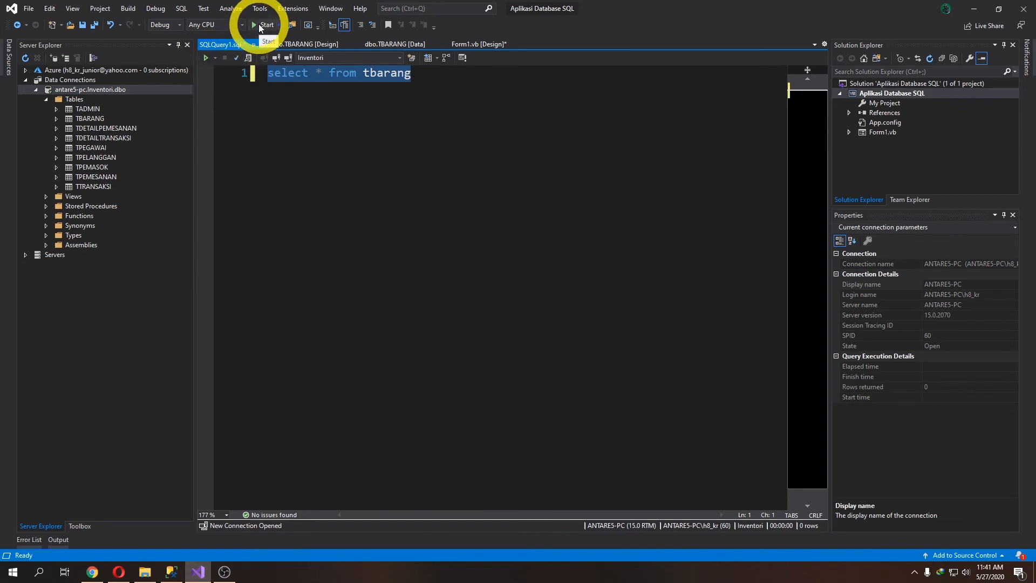
click(205, 59)
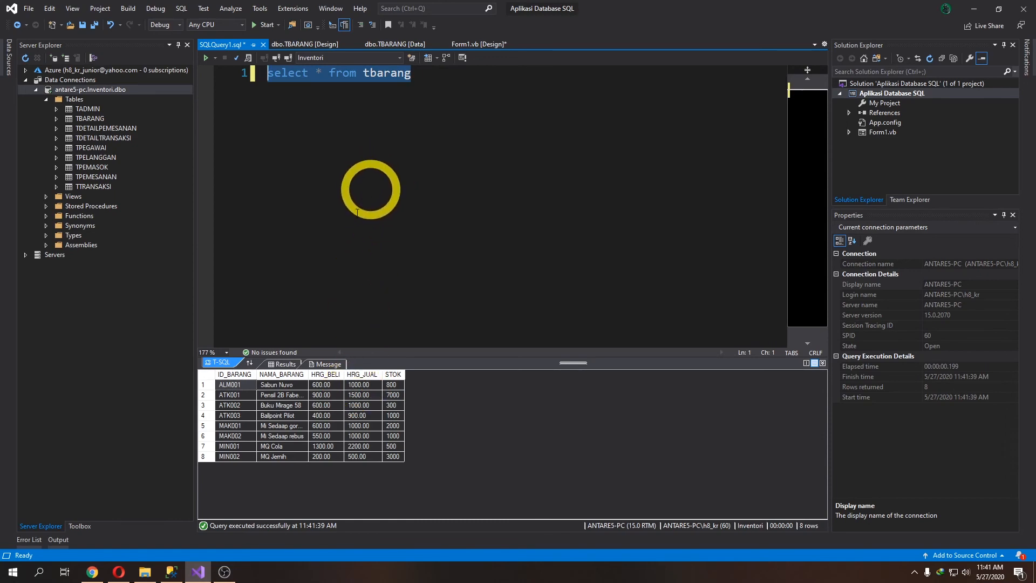
click(176, 574)
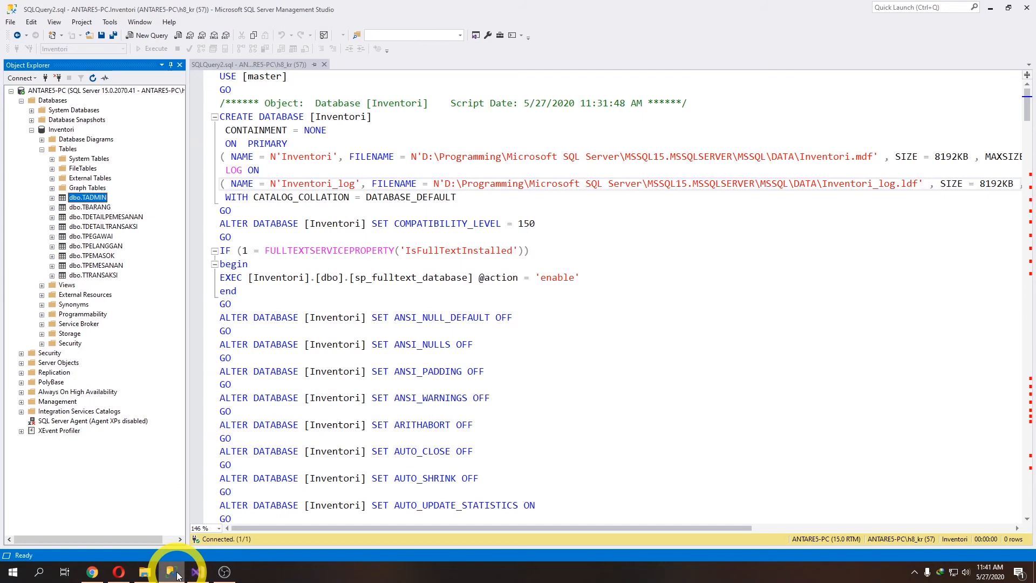
click(175, 574)
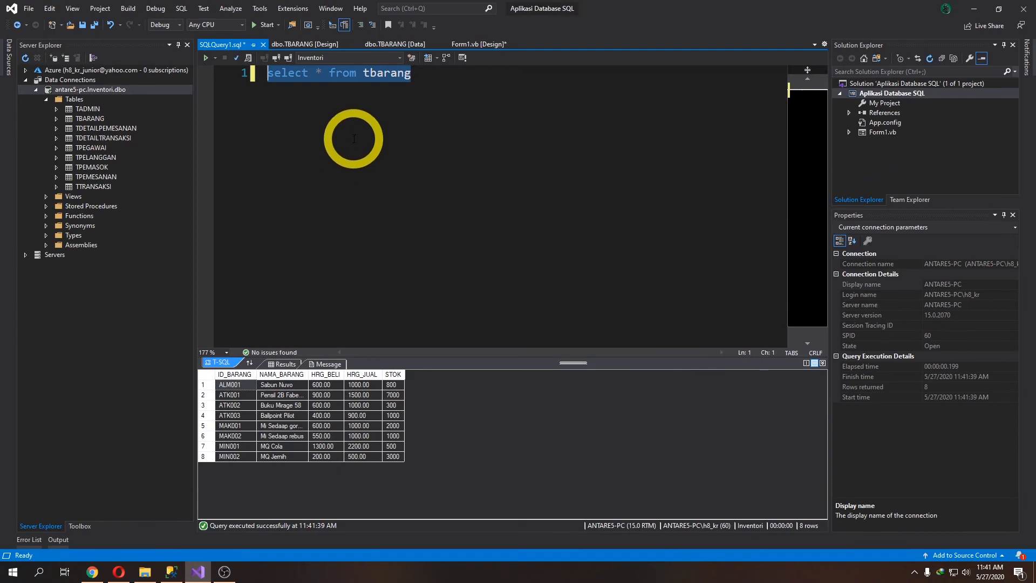